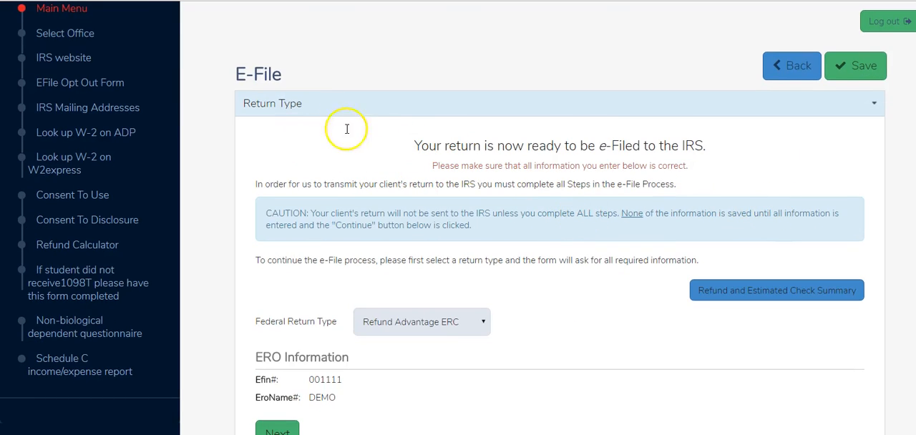
scroll(418, 177, down, 1)
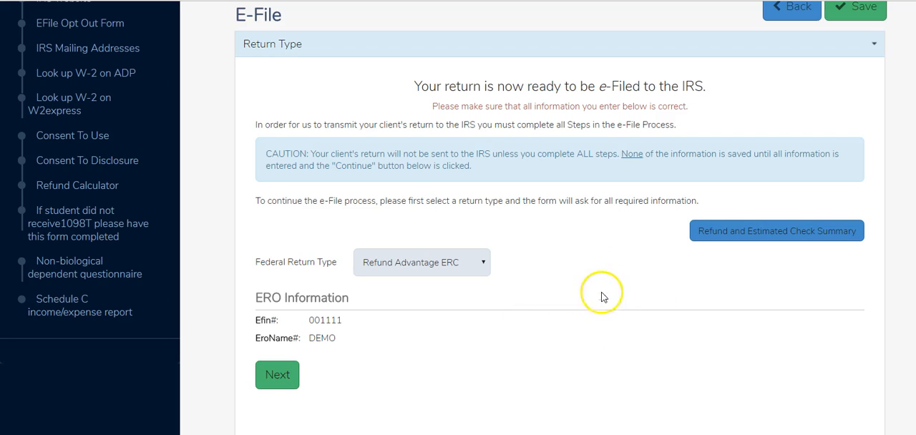
- Choose Refund Advantage ERC as the federal return type and continue to the tax preparation and e-file information
click(484, 266)
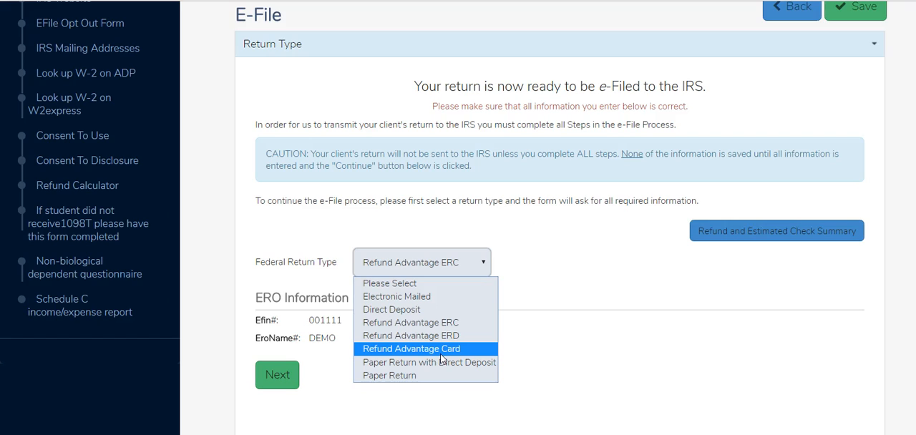
click(445, 326)
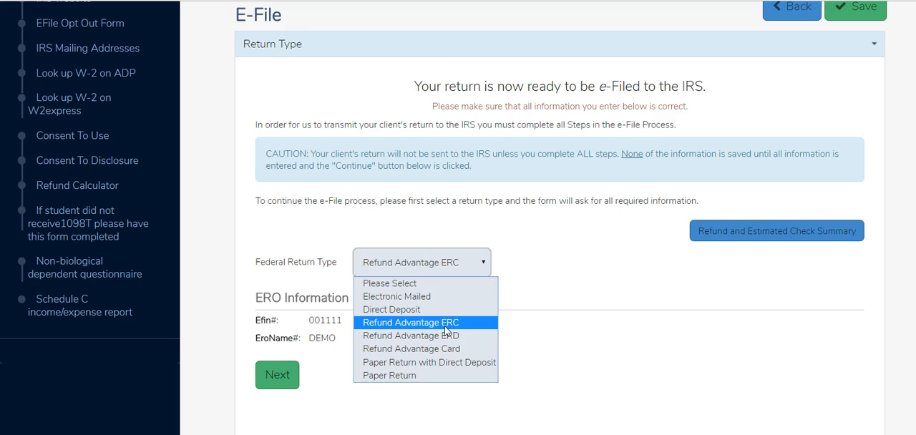
click(445, 326)
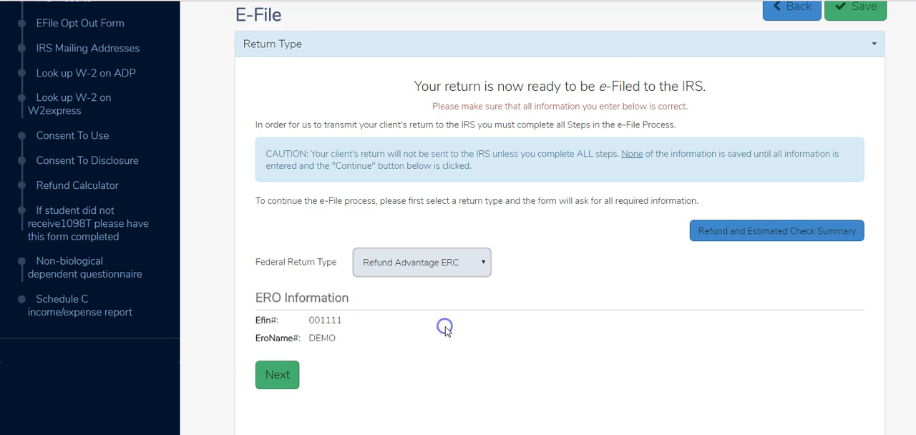
click(277, 377)
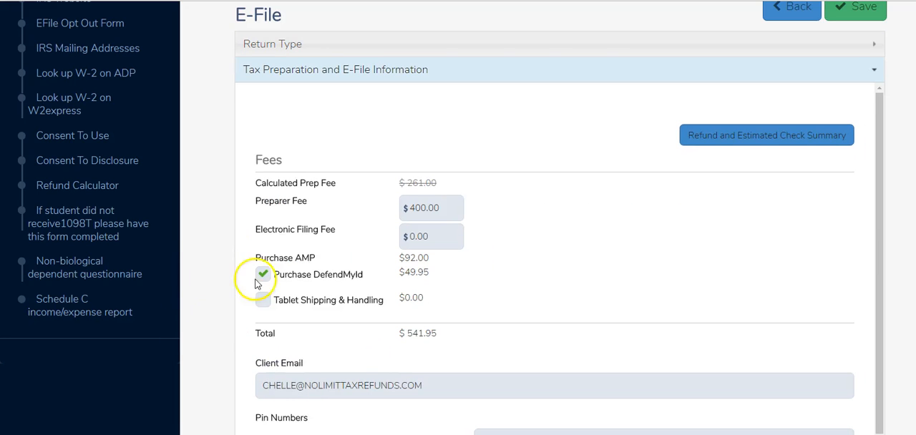
- Set the Preparer Fee to $350.00
click(449, 208)
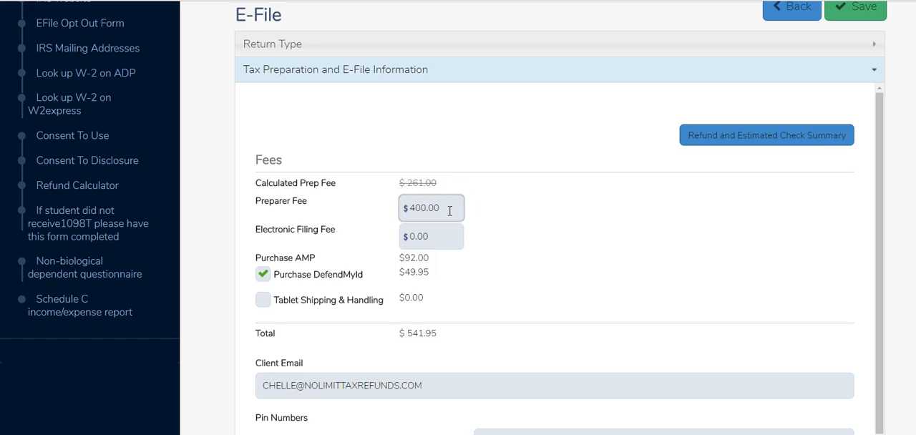
key(BackSpace)
key(BackSpace)
key(BackSpace)
key(BackSpace)
key(BackSpace)
key(BackSpace)
text(350.00)
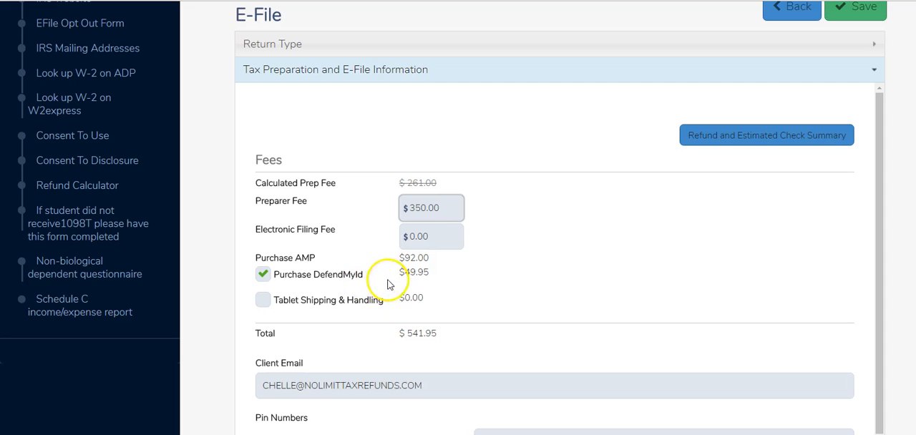
- Deselect and reselect the DefendMyId purchase, then continue to the bank account/product section
click(263, 276)
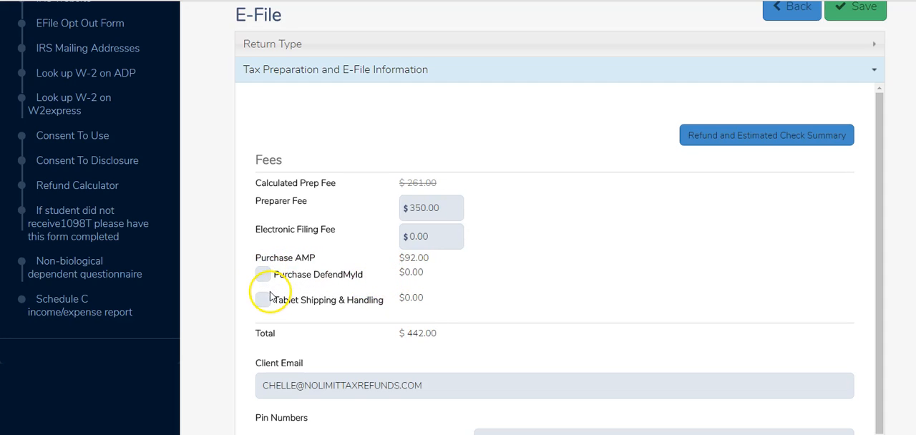
click(266, 276)
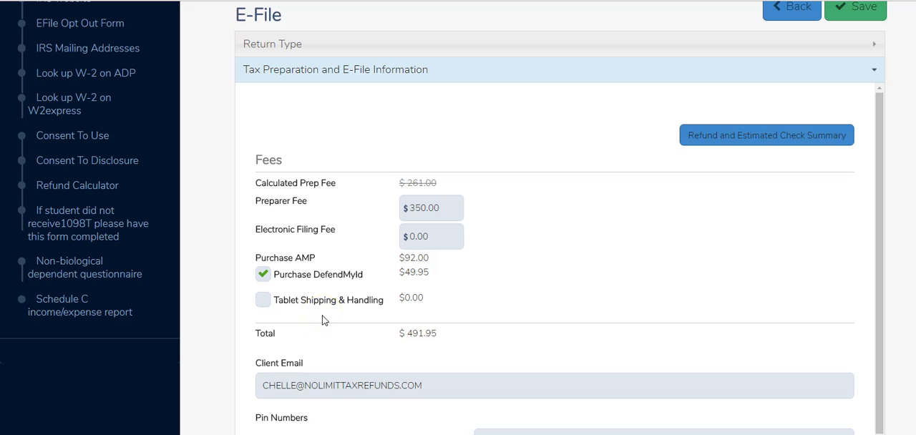
scroll(439, 369, down, 1)
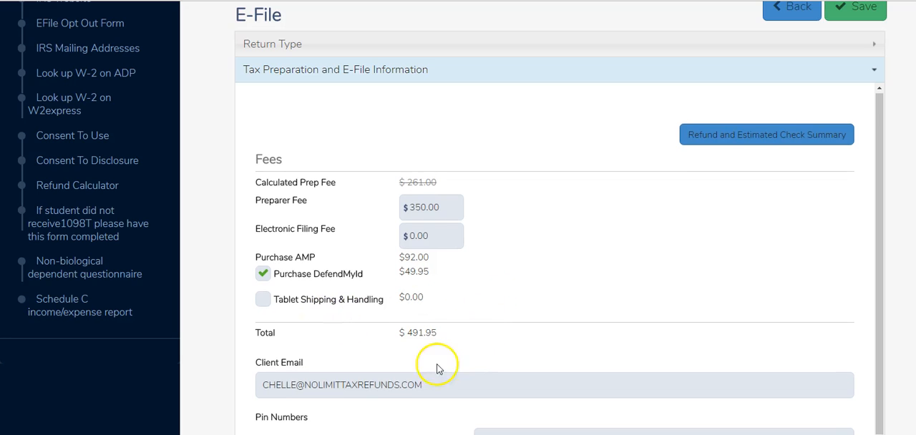
scroll(442, 354, down, 1)
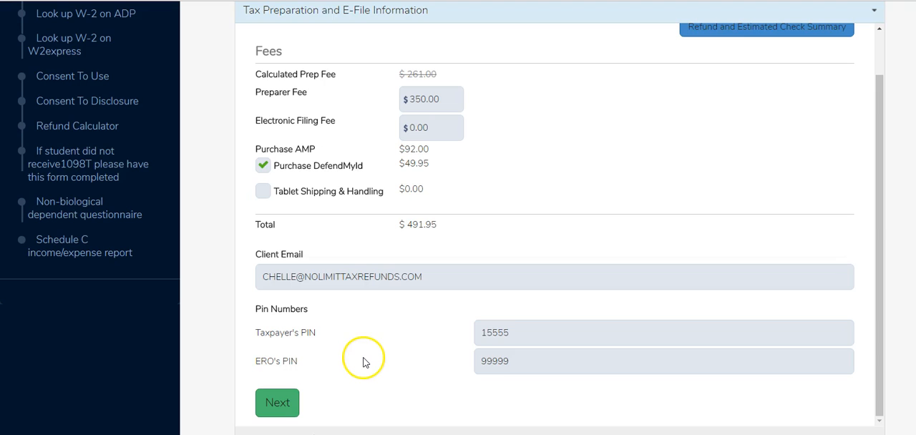
click(270, 405)
click(270, 405)
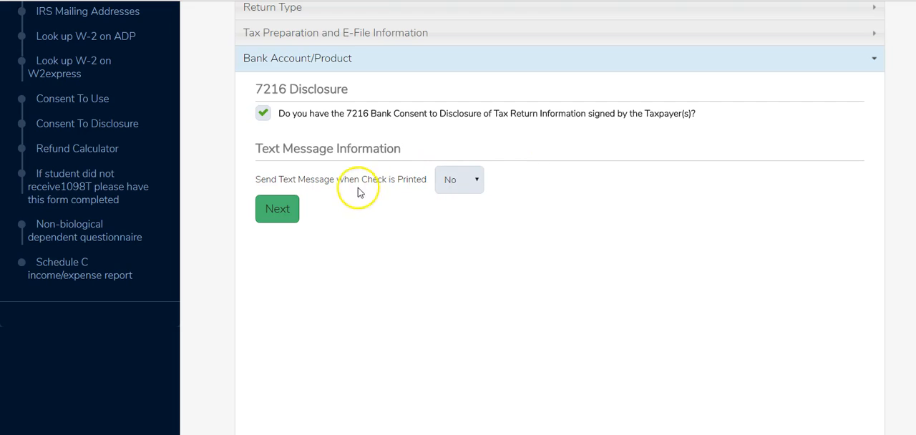
- Accept the existing bank product, bank application and third party designee entries and continue to the Submission page
click(281, 214)
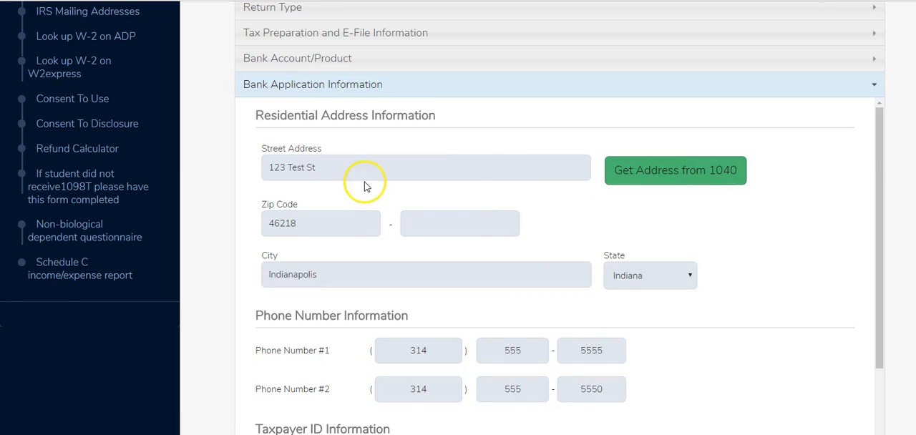
scroll(788, 252, down, 2)
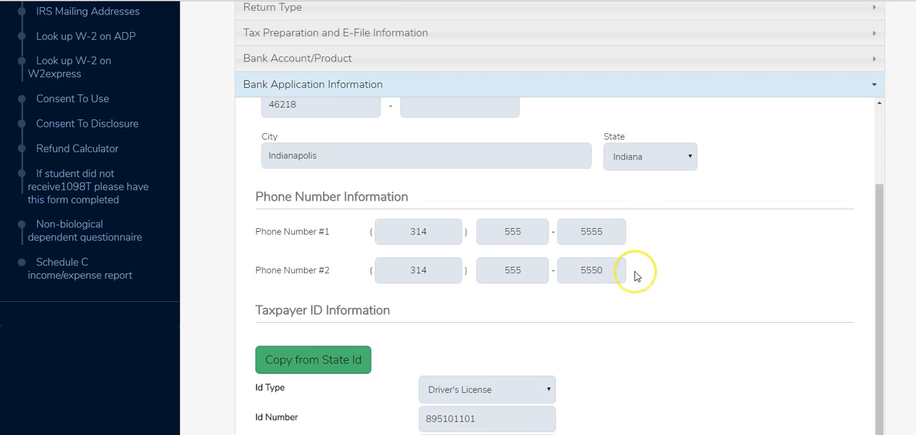
scroll(683, 272, down, 1)
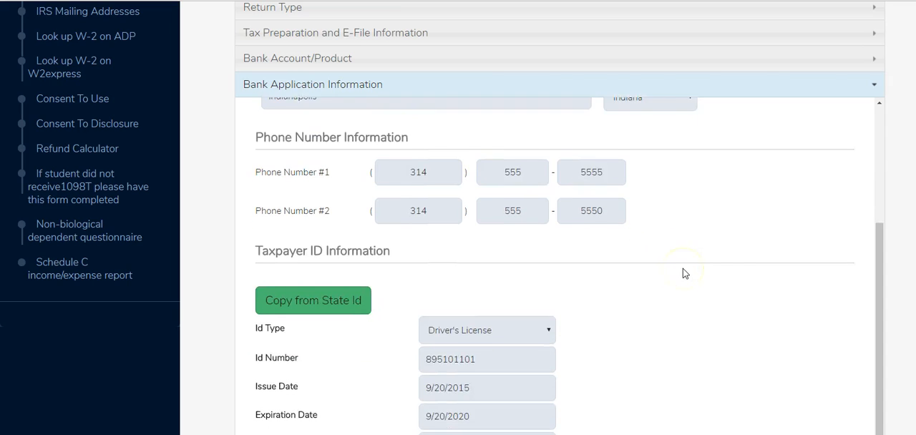
scroll(683, 274, down, 3)
click(666, 280)
scroll(665, 279, down, 1)
click(274, 259)
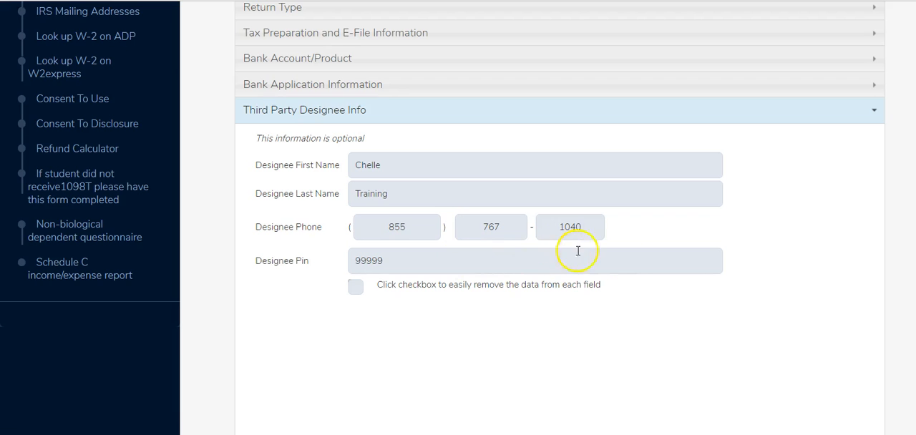
scroll(775, 290, down, 3)
click(851, 348)
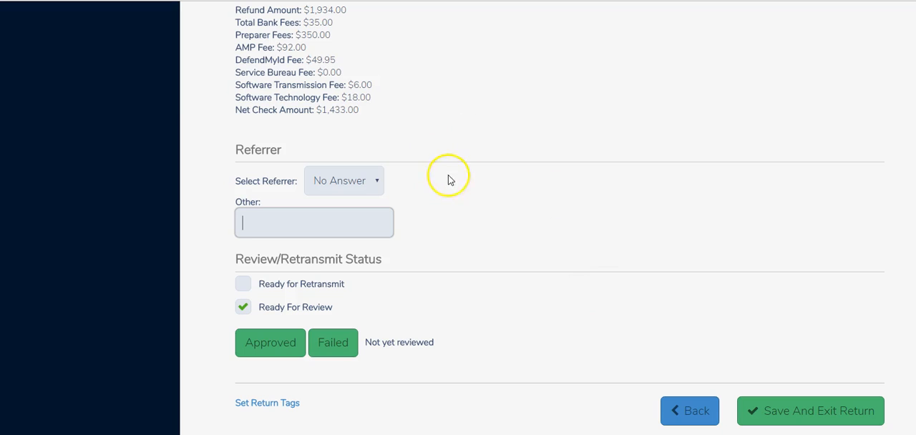
- Draw a new taxpayer electronic signature from the Submission page and save it
scroll(551, 171, up, 1)
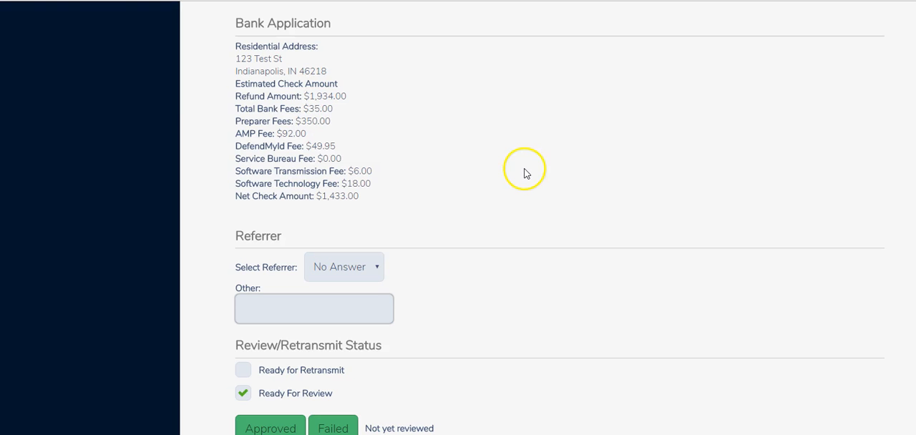
scroll(566, 118, up, 5)
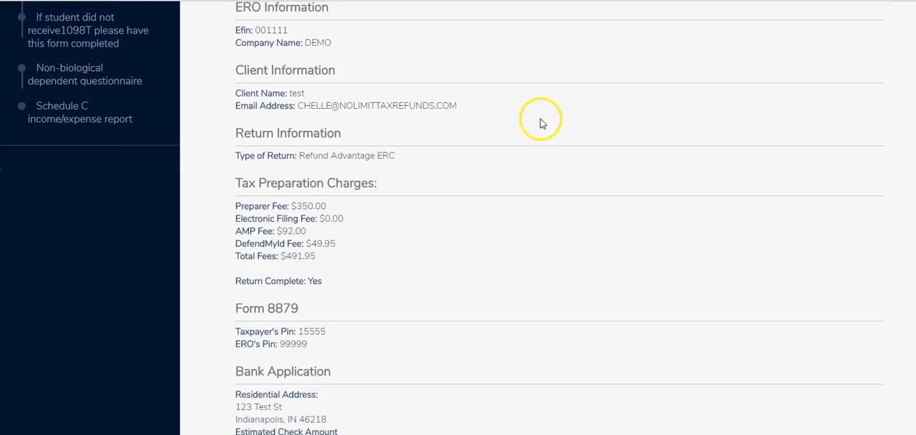
scroll(501, 120, up, 5)
click(300, 254)
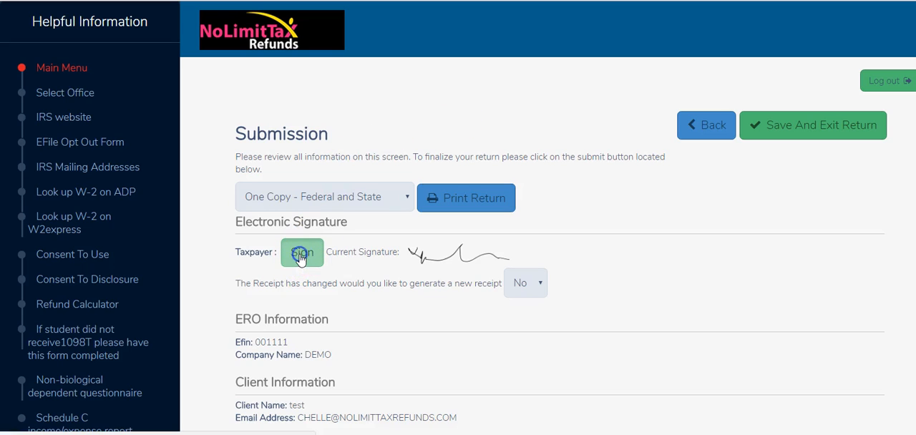
click(301, 256)
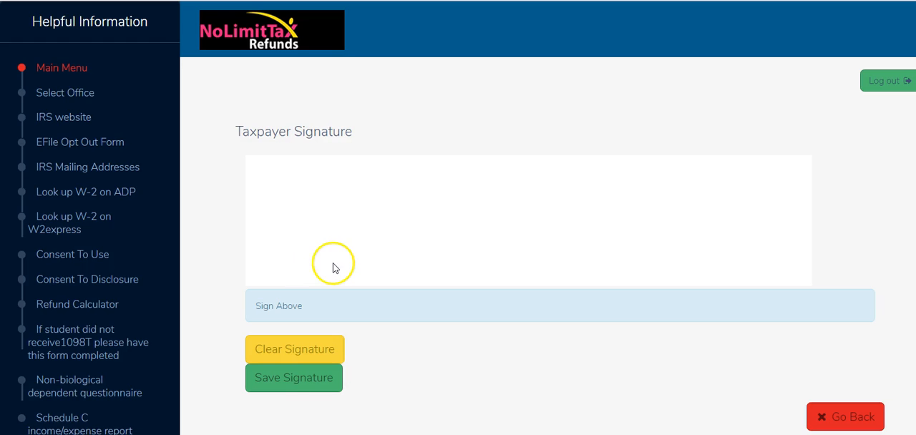
click(306, 180)
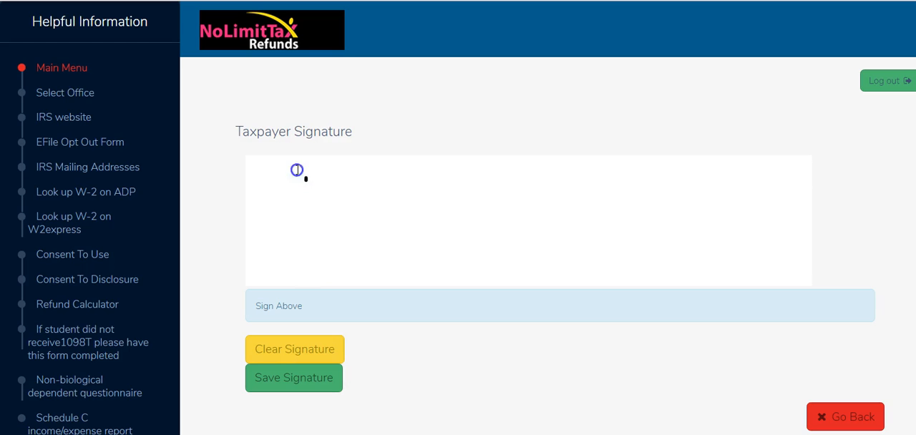
mouse_move(308, 242)
mouse_down()
mouse_move(338, 220)
mouse_move(372, 227)
mouse_up()
mouse_move(373, 226)
mouse_down()
mouse_move(395, 168)
mouse_move(457, 177)
mouse_move(493, 235)
mouse_move(561, 191)
mouse_move(587, 229)
mouse_move(618, 245)
mouse_move(646, 225)
mouse_move(684, 244)
mouse_up()
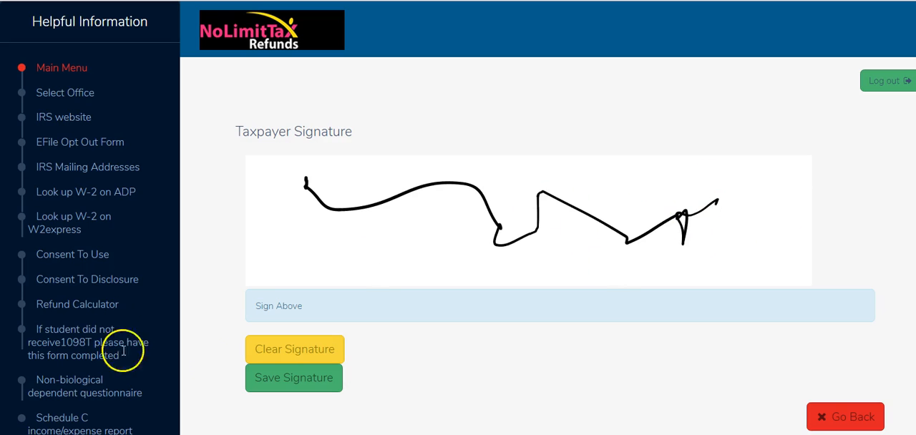
click(285, 380)
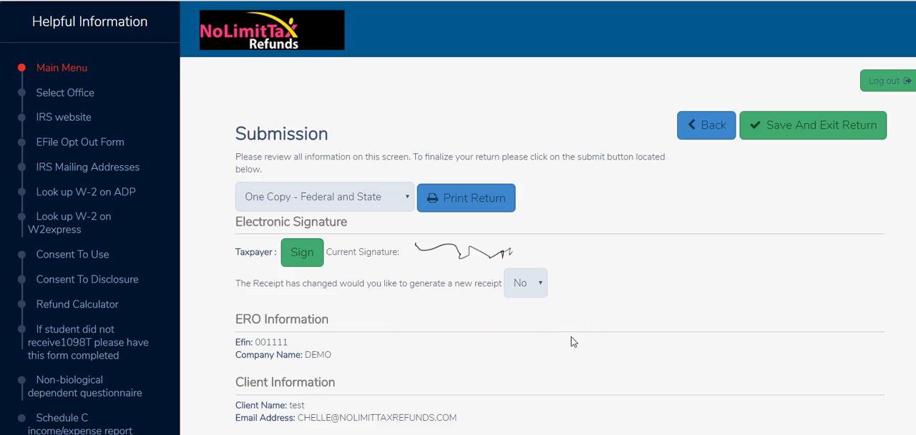
- Save the return tags with Ready for compliance selected, close the tags window, and save and exit the return
scroll(571, 338, down, 2)
scroll(578, 307, up, 3)
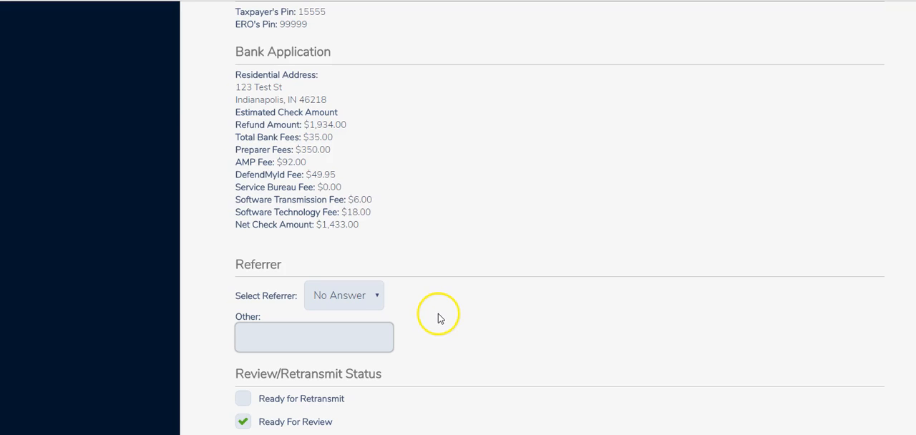
scroll(440, 317, down, 3)
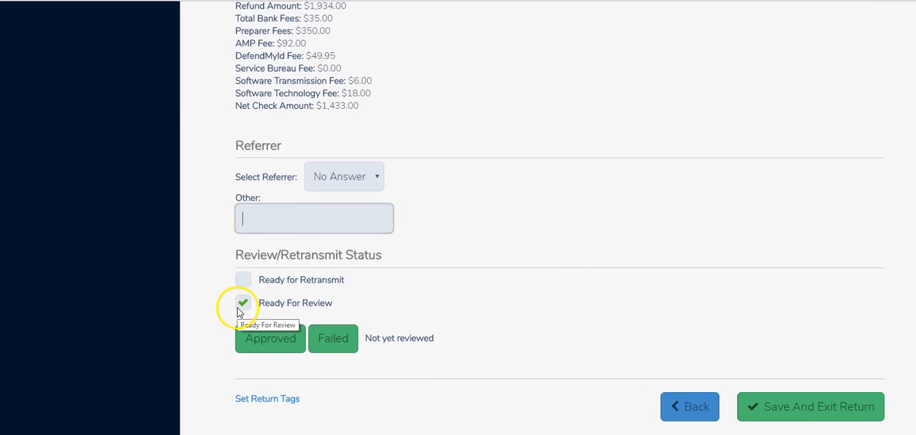
scroll(569, 231, down, 2)
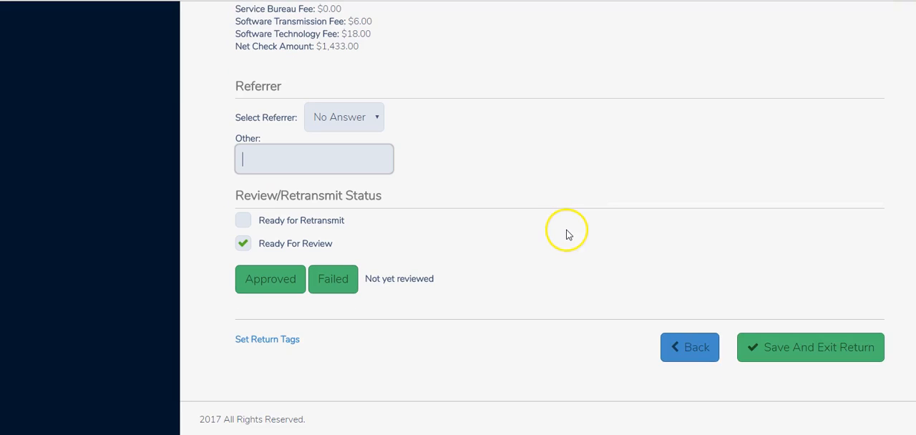
click(269, 340)
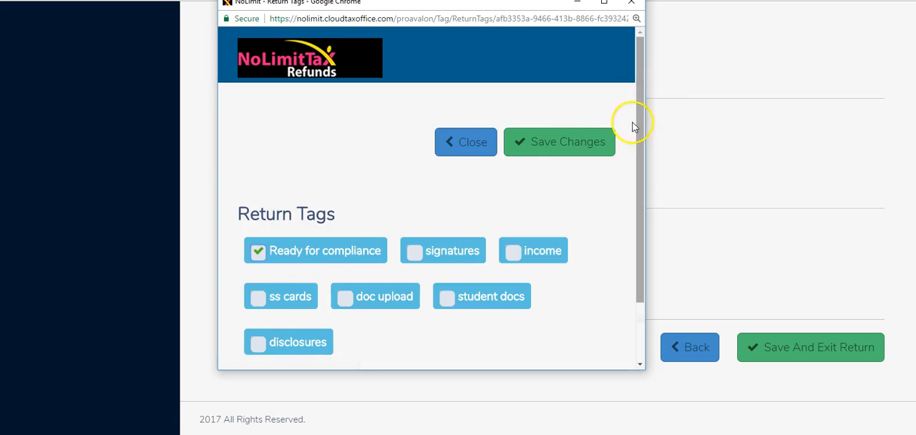
click(584, 145)
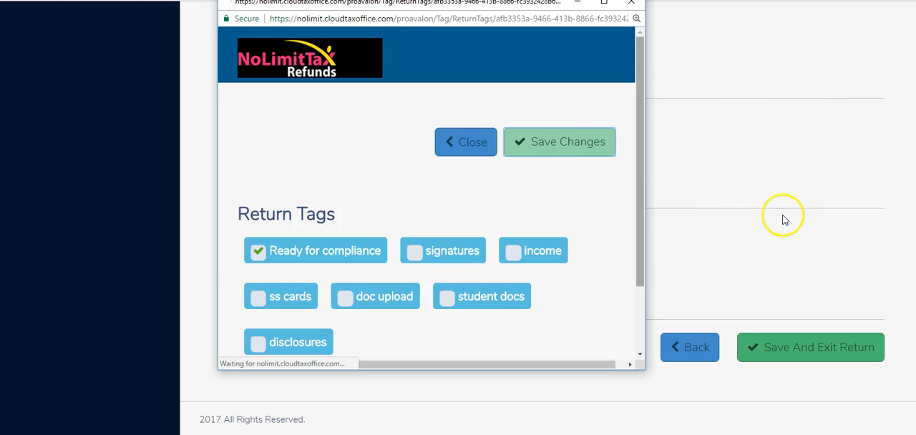
click(836, 355)
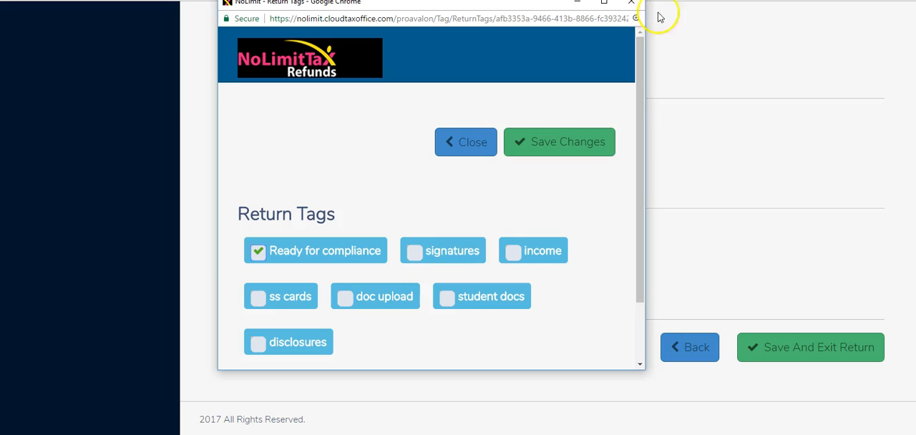
click(633, 7)
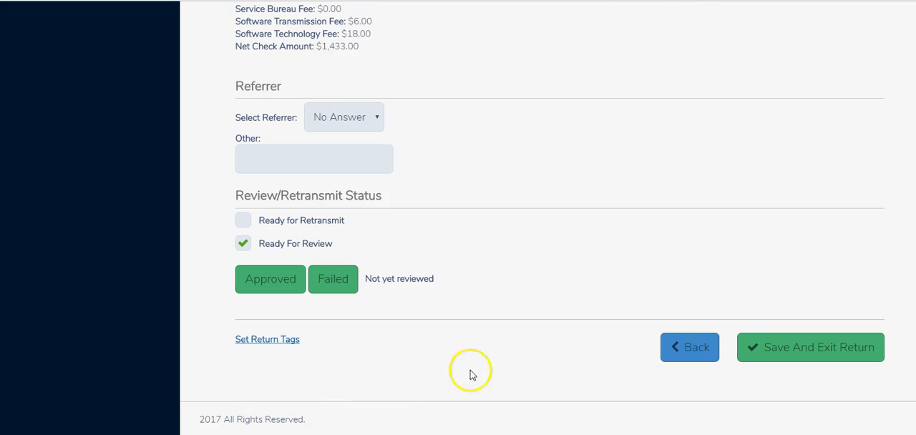
click(812, 348)
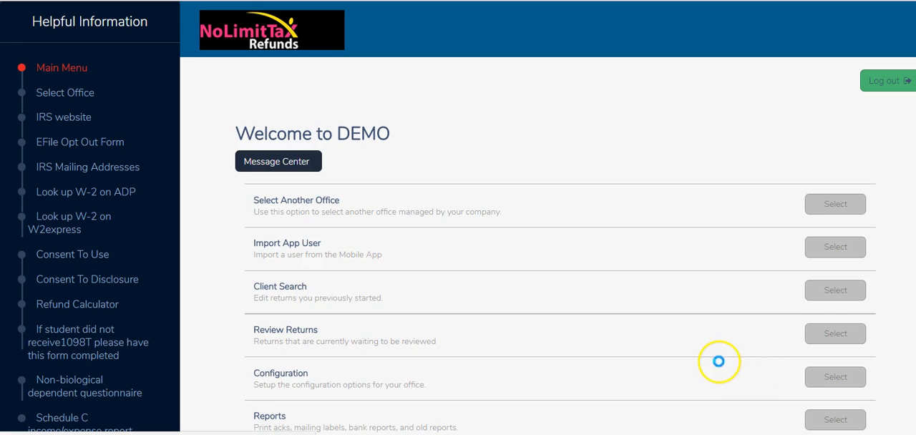
- Open the client search and filter the office client list by the return tag Ready for compliance
click(834, 293)
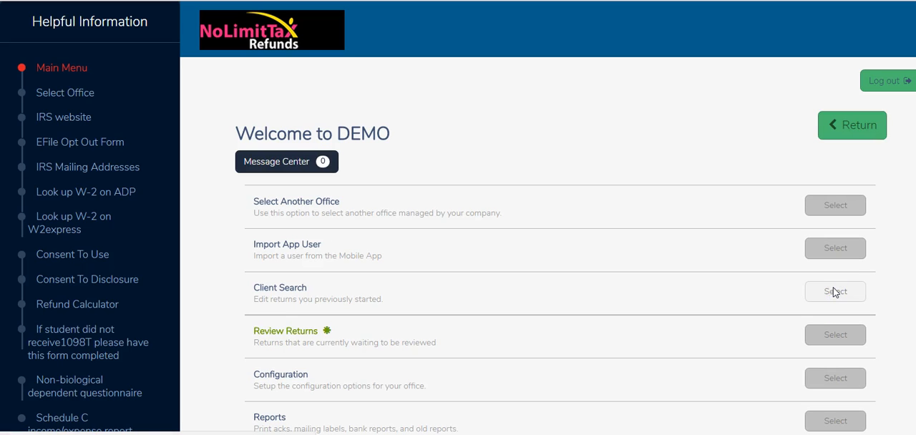
click(835, 293)
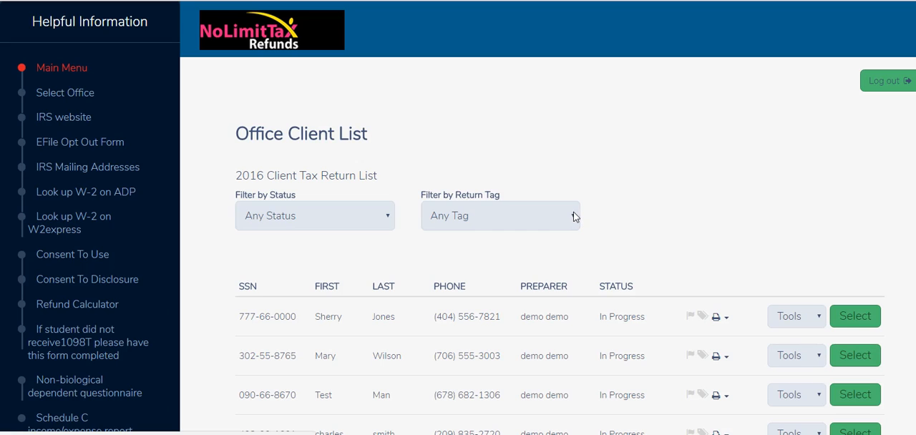
click(575, 219)
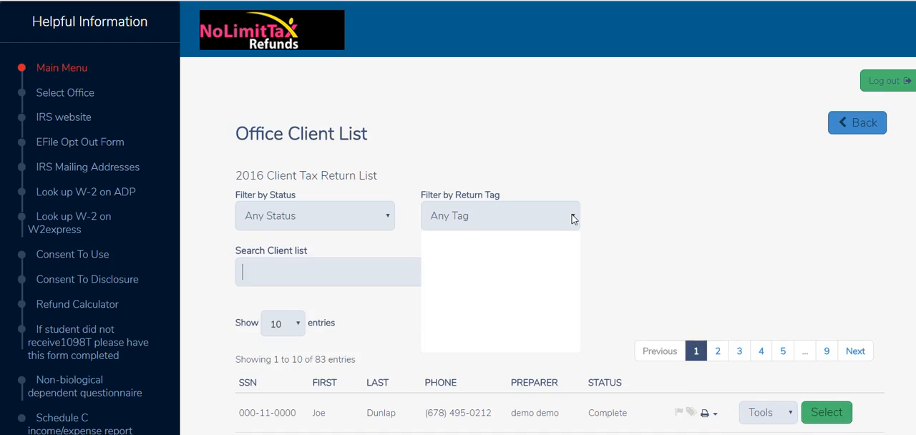
click(574, 219)
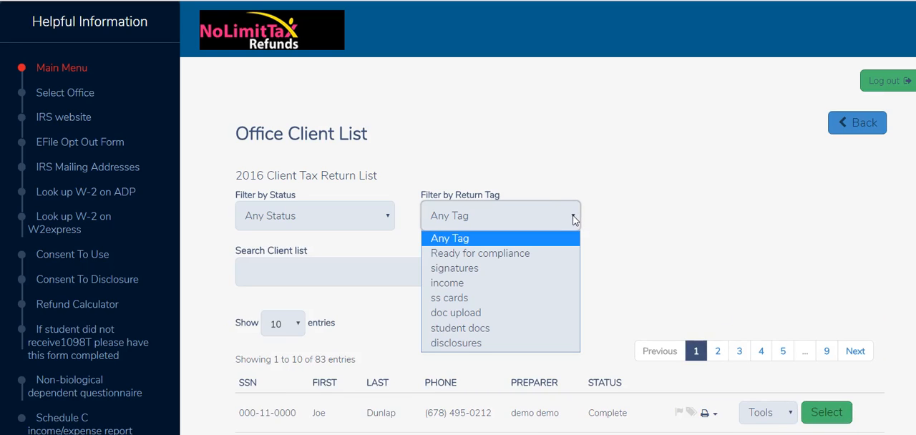
click(533, 256)
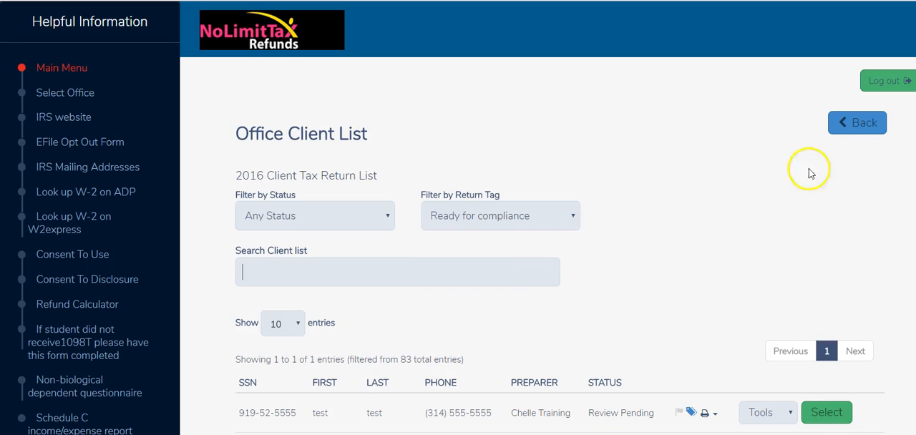
scroll(779, 176, down, 2)
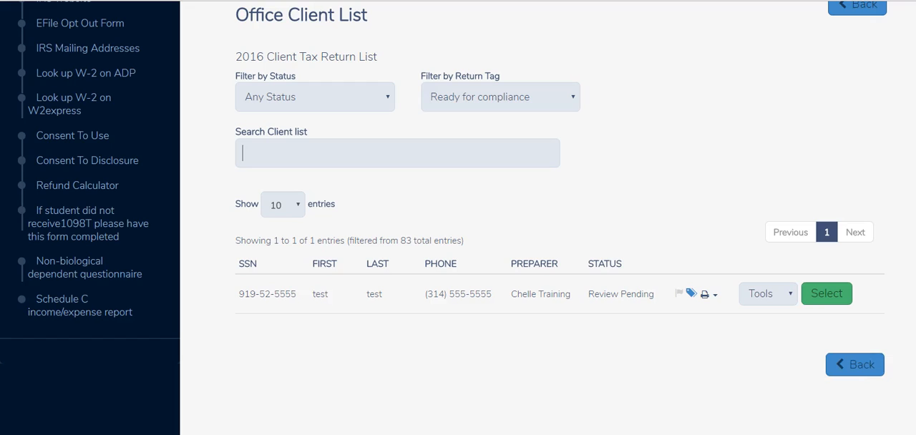
- Open the scanned documents of the filtered client and start choosing a file for upload
click(791, 294)
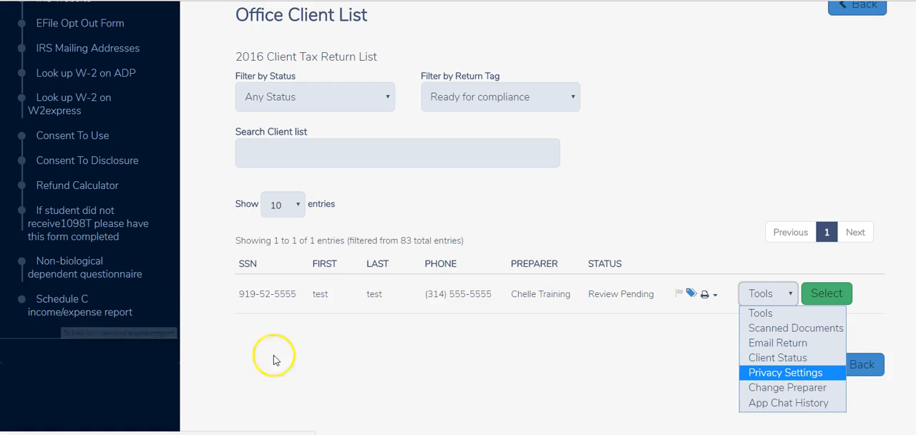
click(796, 329)
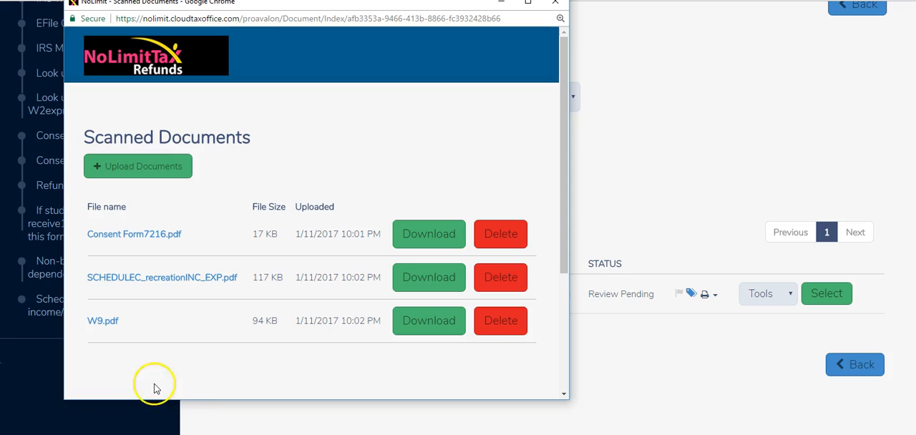
click(140, 169)
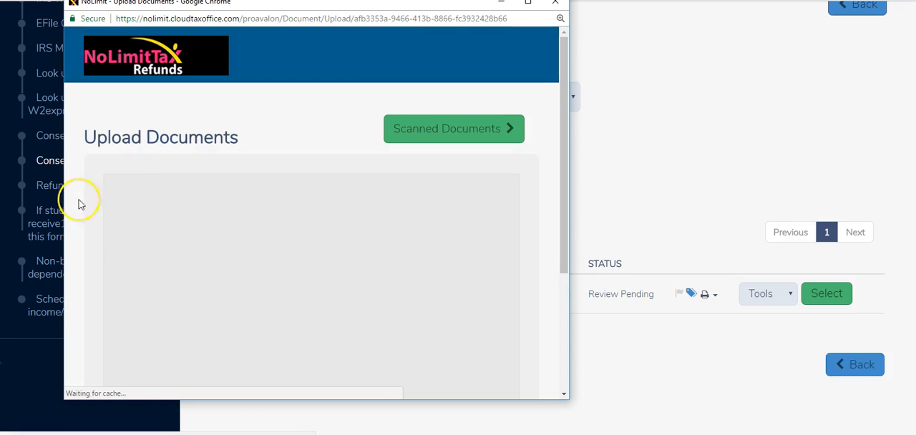
click(301, 320)
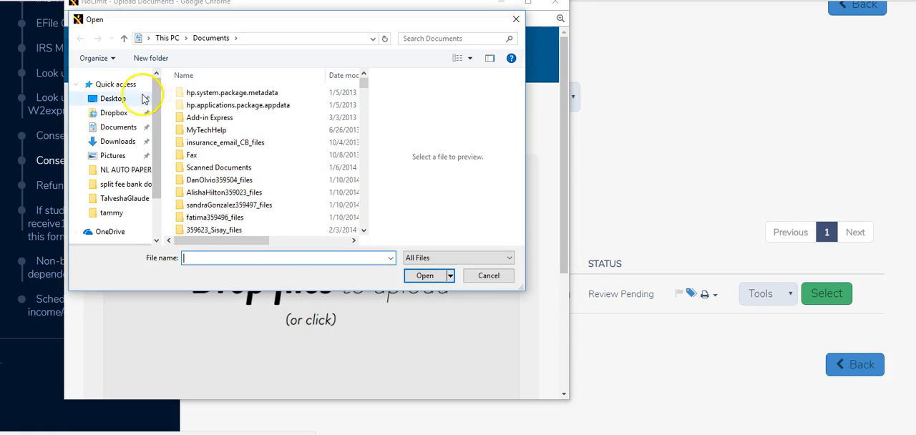
- Upload Consent Form7216.pdf from the Documents folder, return to the scanned documents list and close its window
click(107, 127)
click(189, 258)
text(con)
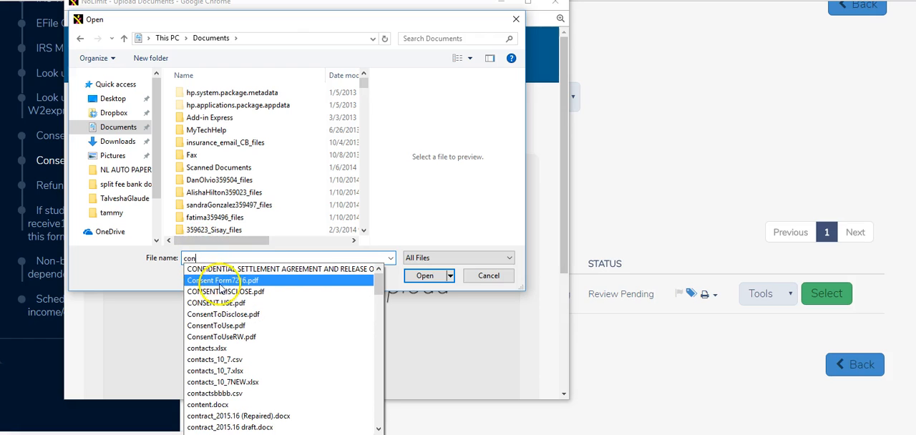
click(422, 276)
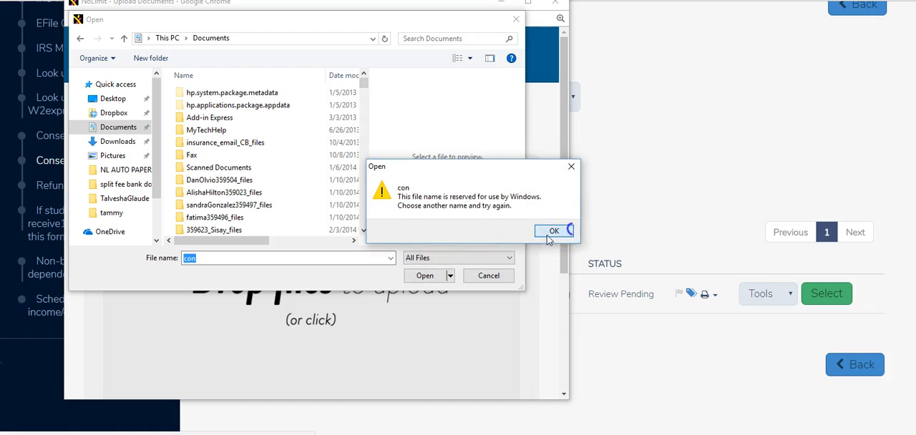
click(554, 231)
click(242, 260)
text(se)
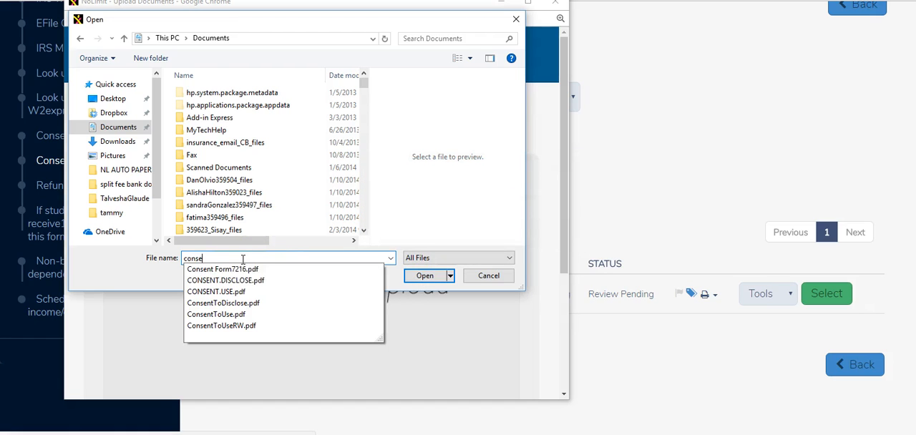
click(250, 269)
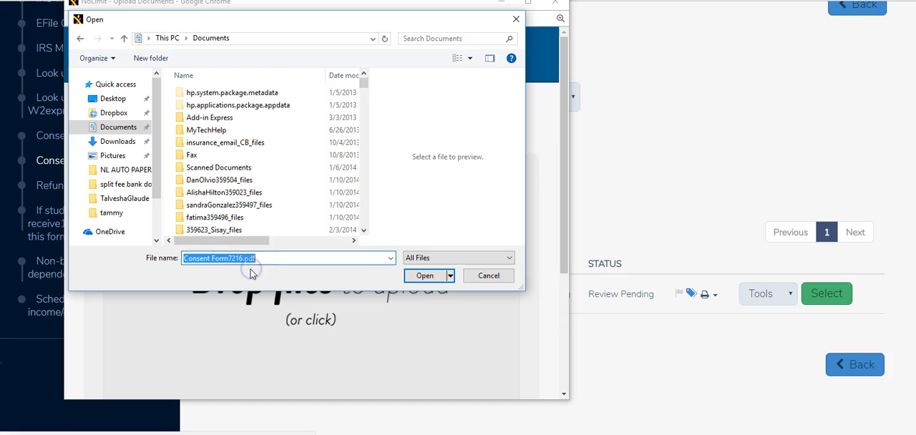
click(425, 277)
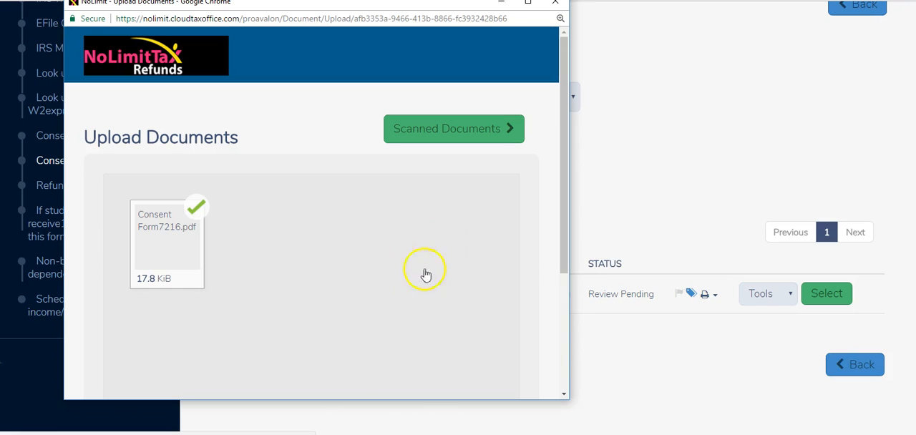
click(491, 137)
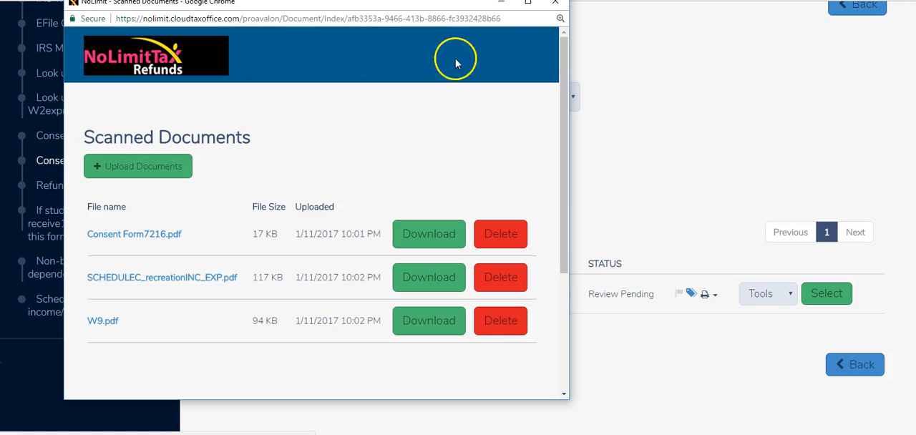
click(554, 5)
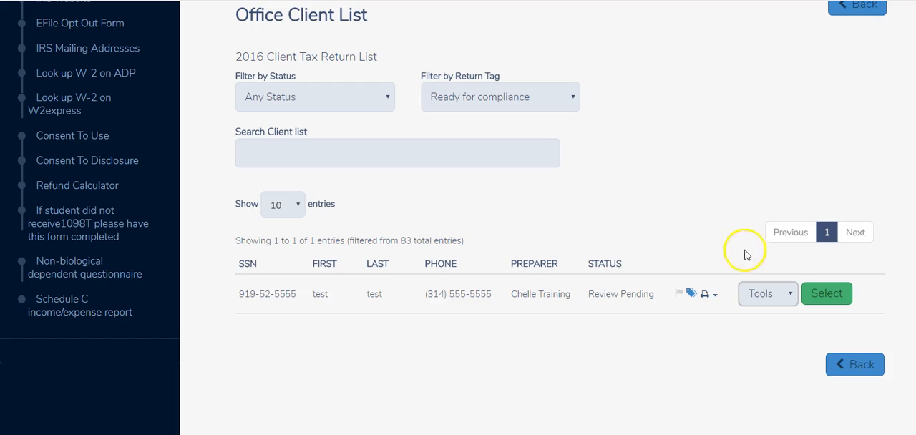
- Examine the same client's status page, including fee summary, validation errors and full return history, and go back to the office client list
click(790, 295)
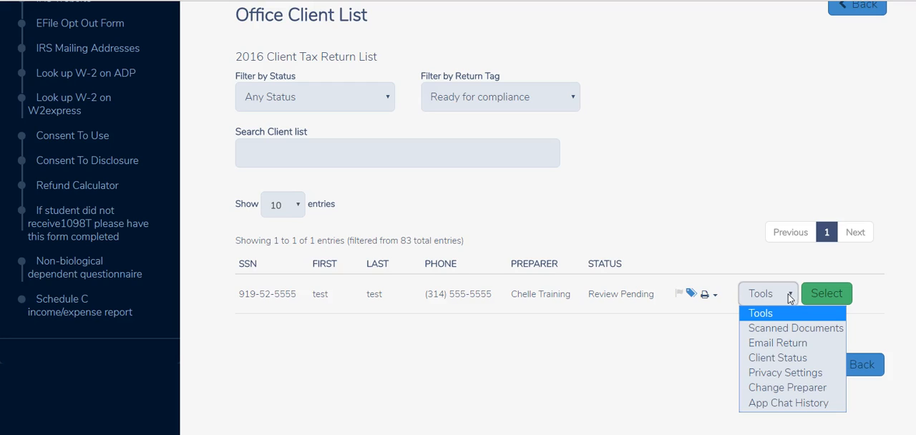
click(781, 361)
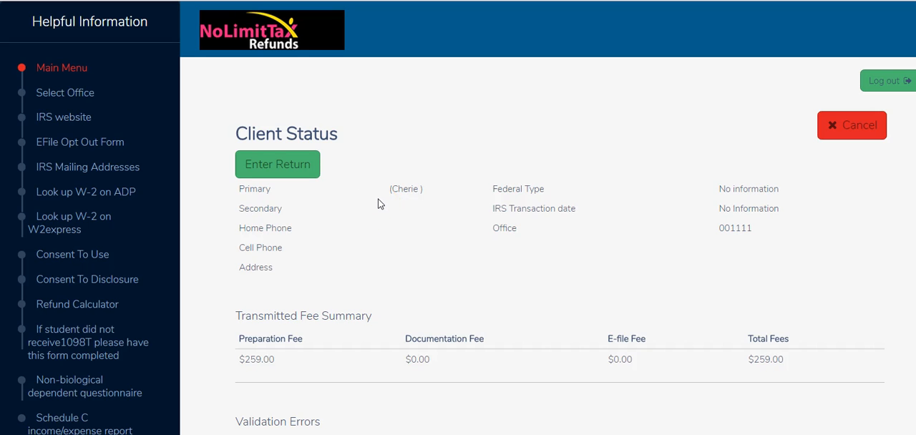
scroll(380, 204, down, 4)
scroll(383, 204, down, 1)
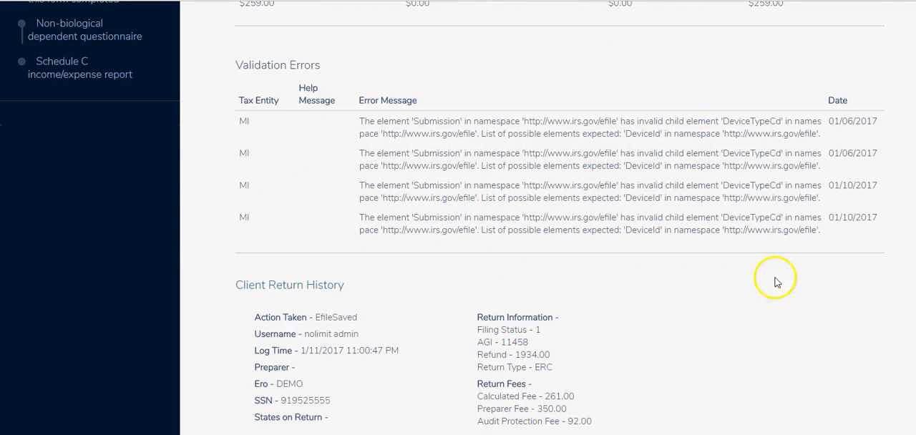
scroll(712, 302, down, 3)
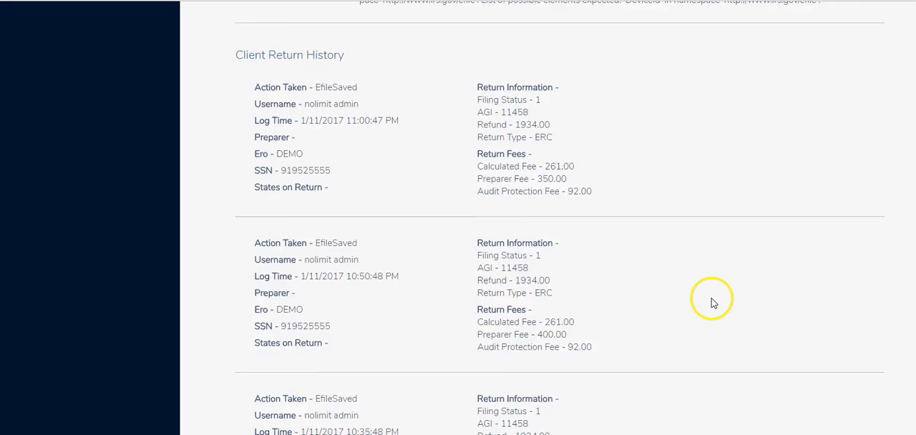
scroll(713, 301, down, 1)
scroll(711, 297, down, 1)
scroll(711, 297, up, 3)
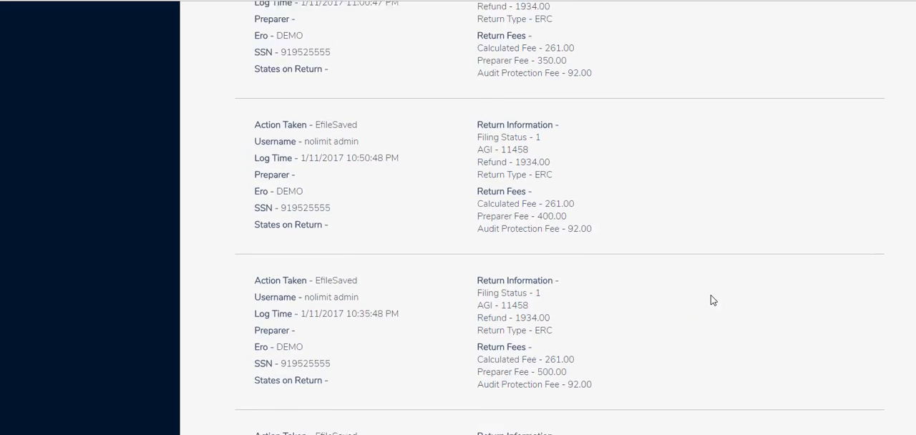
scroll(710, 290, down, 3)
scroll(716, 293, down, 4)
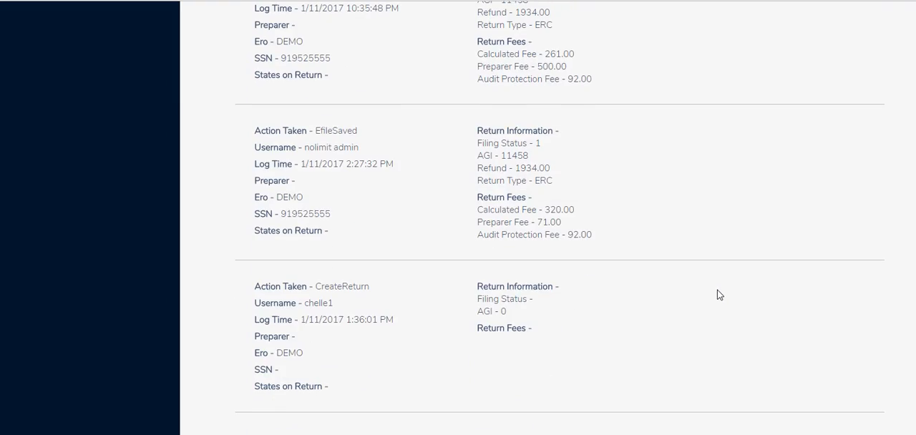
scroll(720, 295, up, 4)
scroll(712, 296, up, 10)
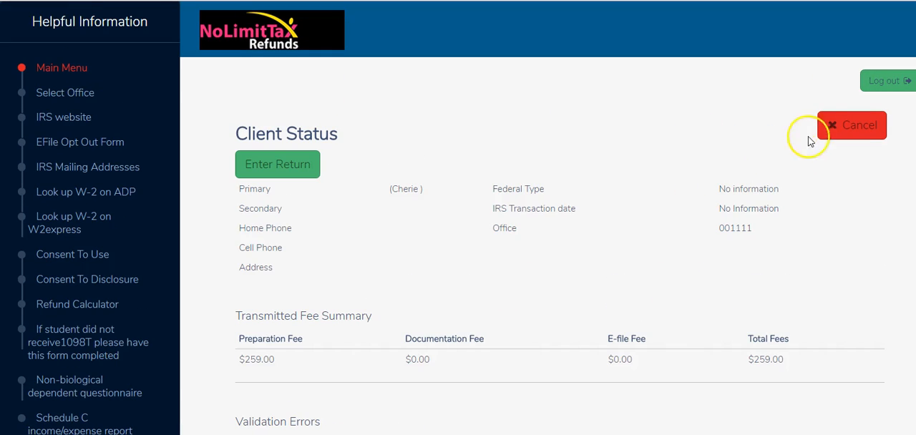
click(851, 125)
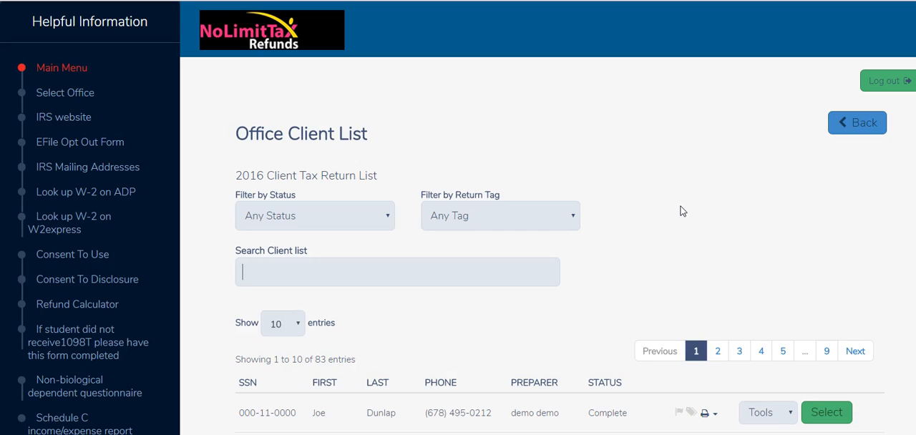
scroll(675, 210, down, 1)
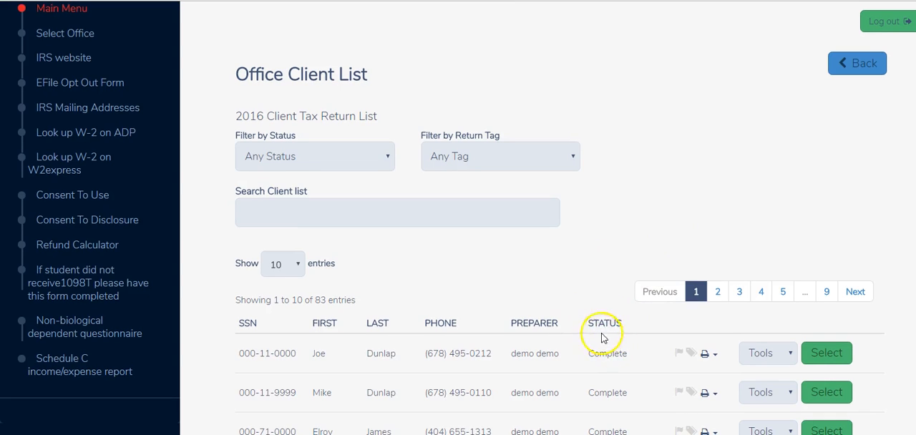